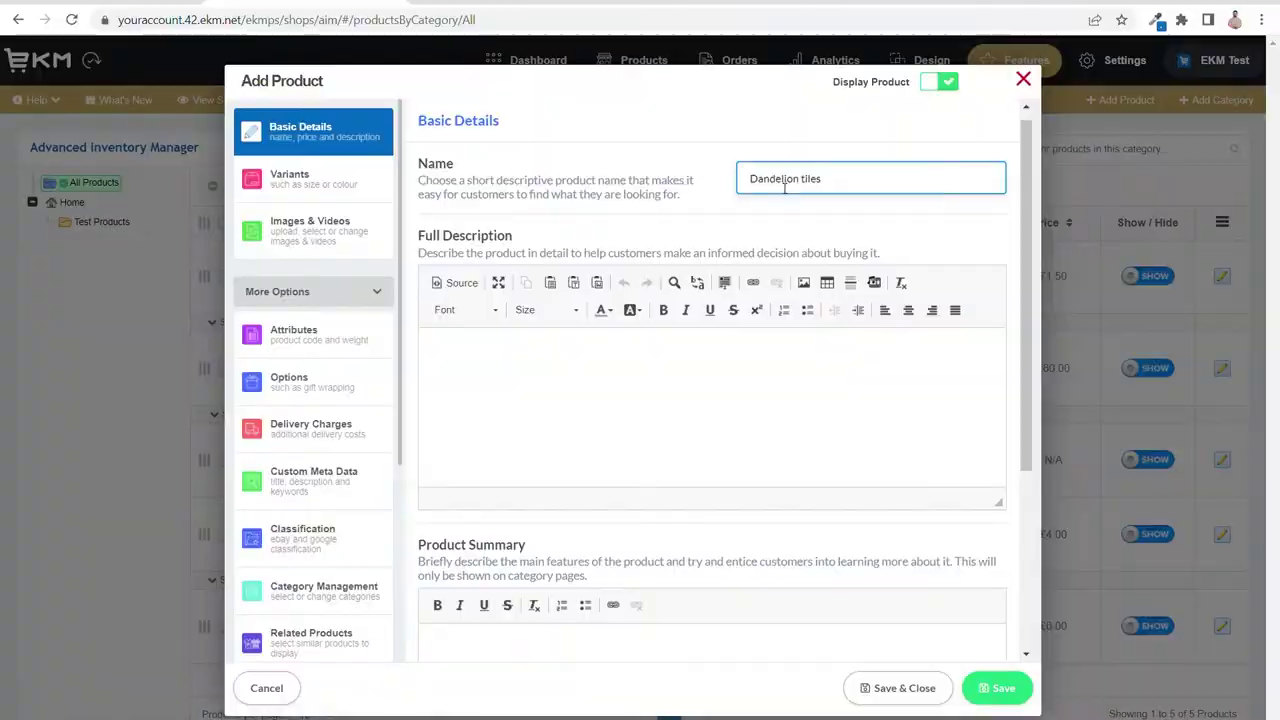
Turn on Show Calculator for the Dandelion tiles product, with Tile Calculator as the type
scroll(338, 468, down, 5)
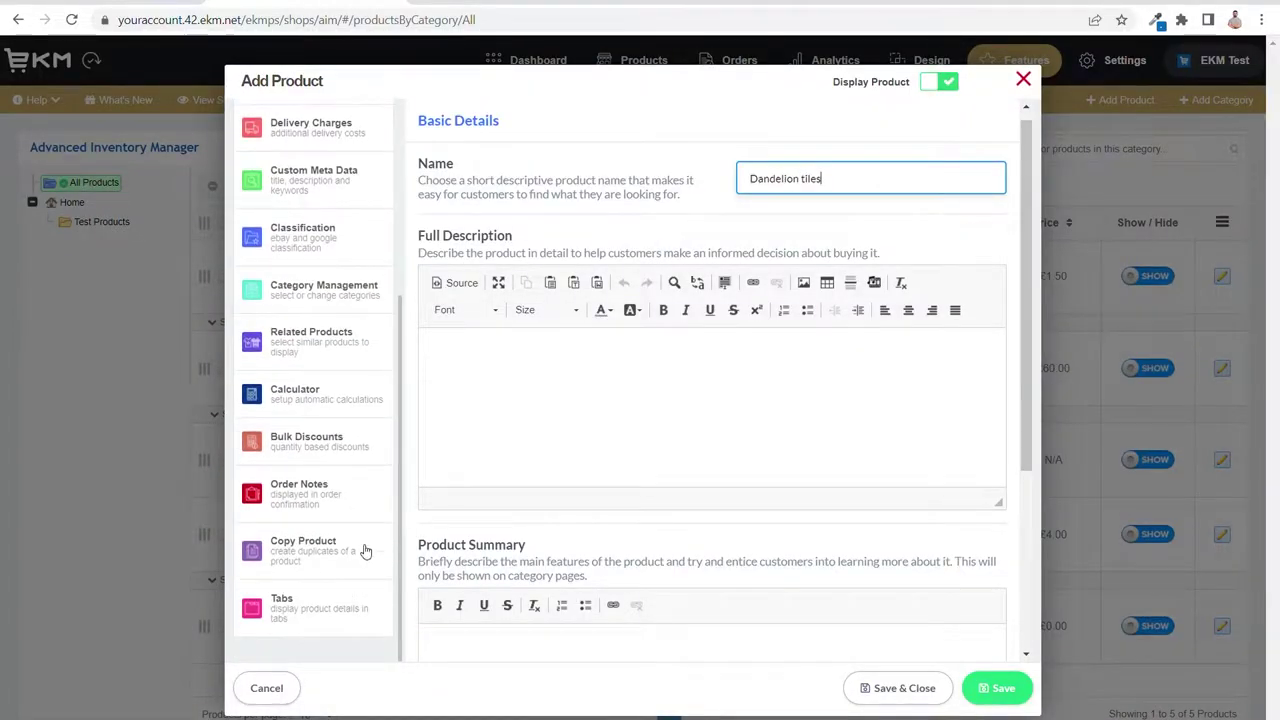
click(309, 395)
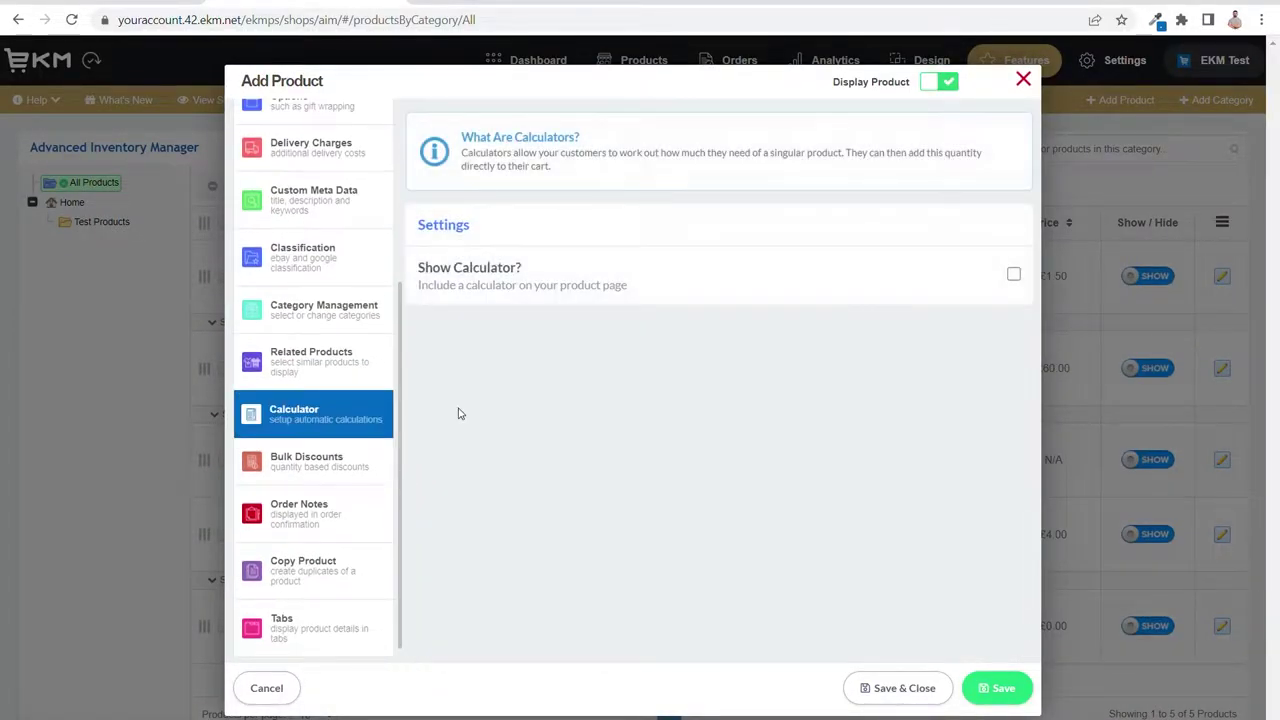
click(1013, 276)
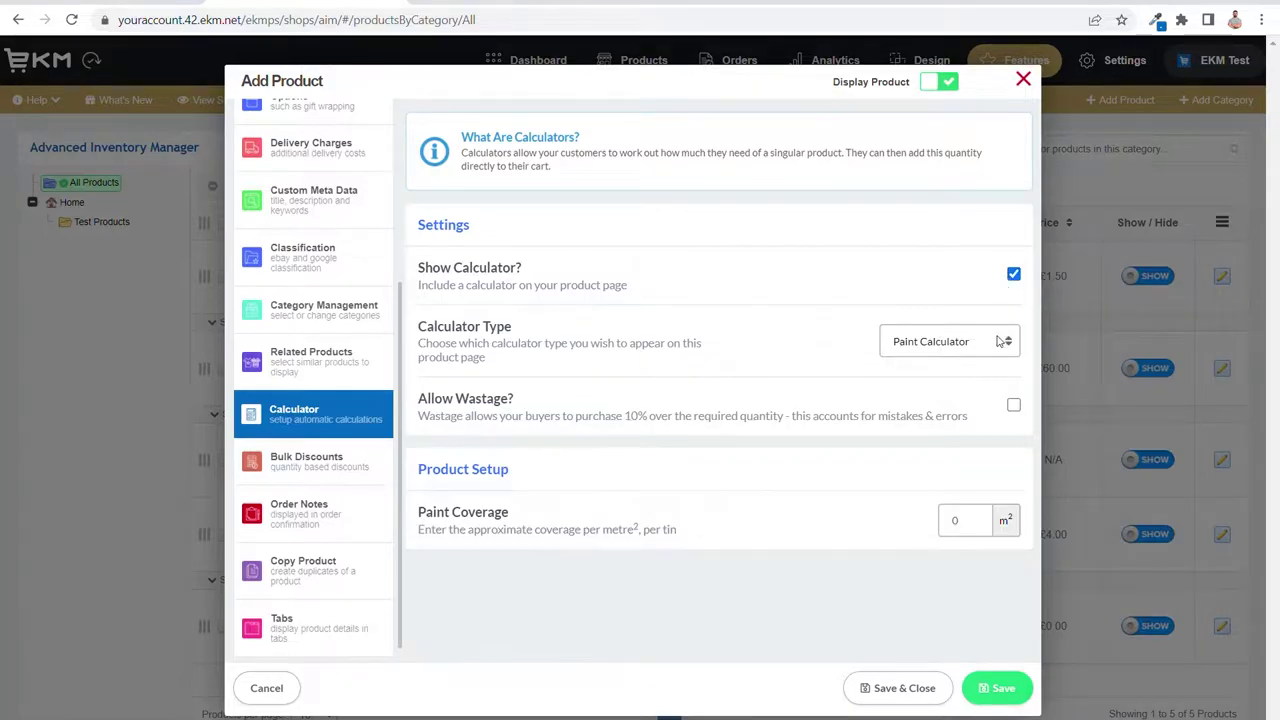
click(933, 397)
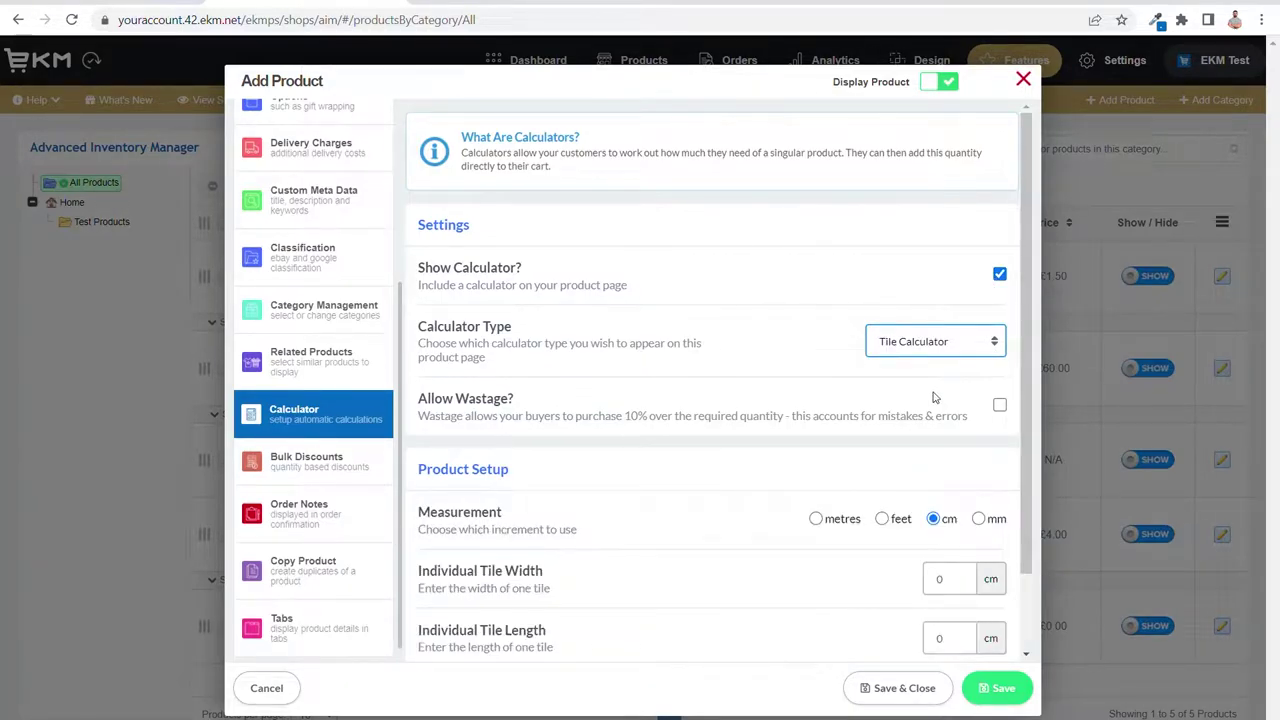
scroll(866, 403, down, 1)
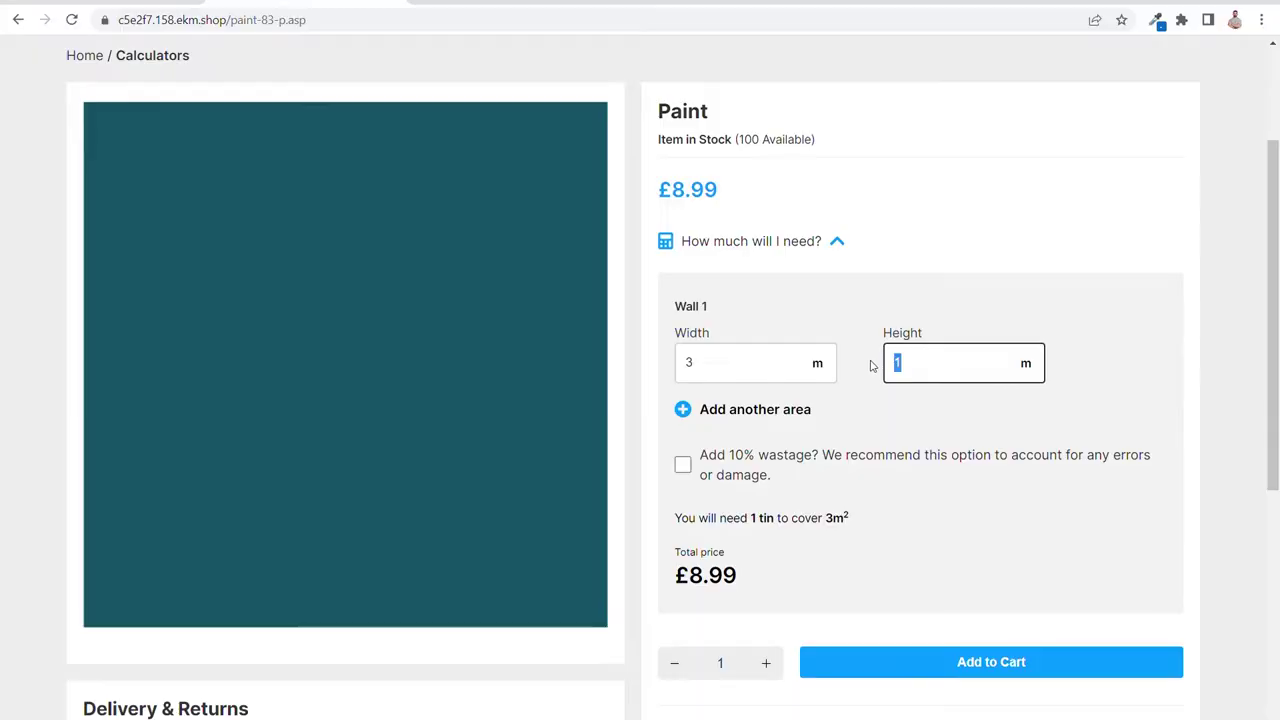
Enter 8 in the paint calculator, then add a second wall and enter its width and height
text(8)
click(918, 415)
click(716, 480)
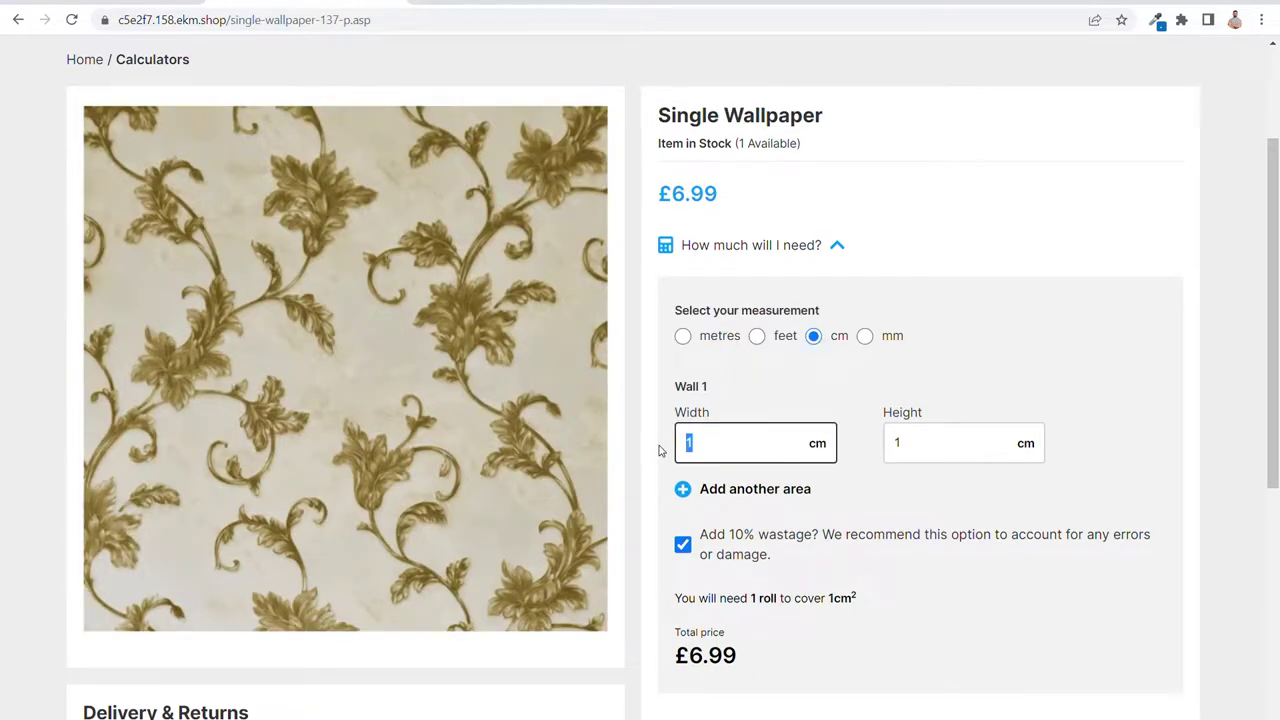
key(Tab)
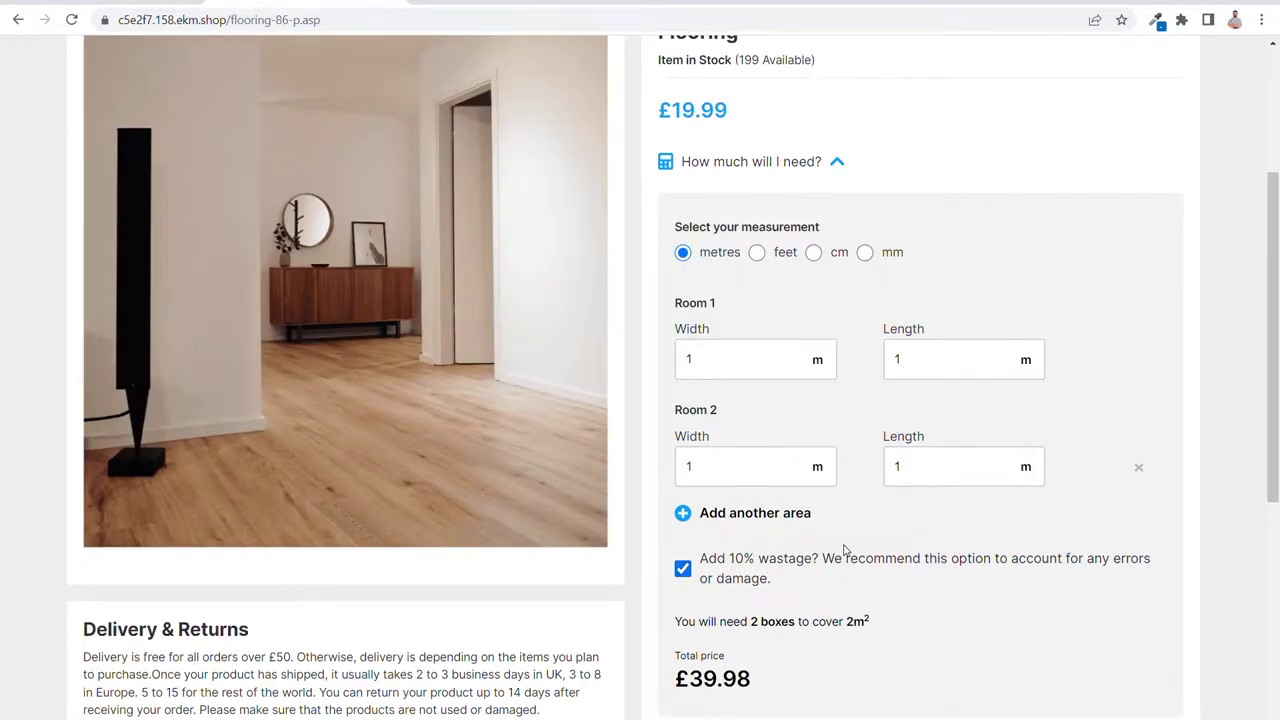
scroll(845, 550, down, 1)
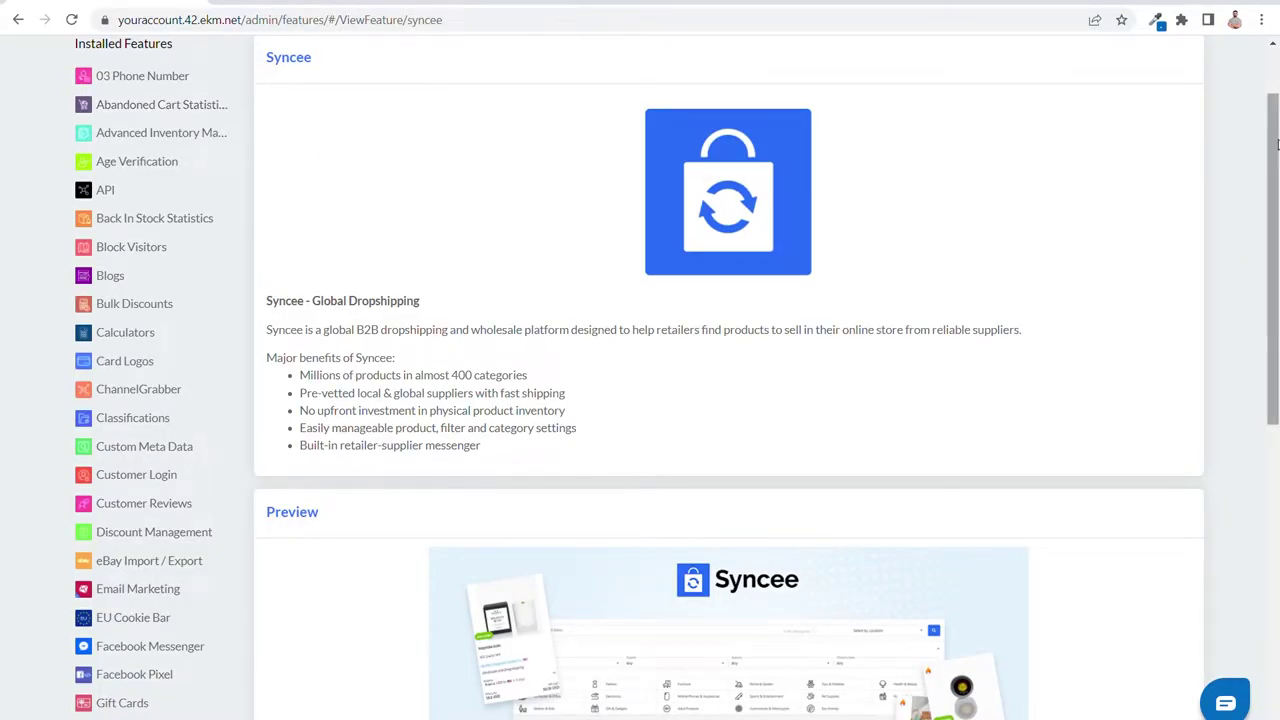
Scroll down the Syncee feature page and connect Syncee to the shop
drag(1273, 143, 1273, 227)
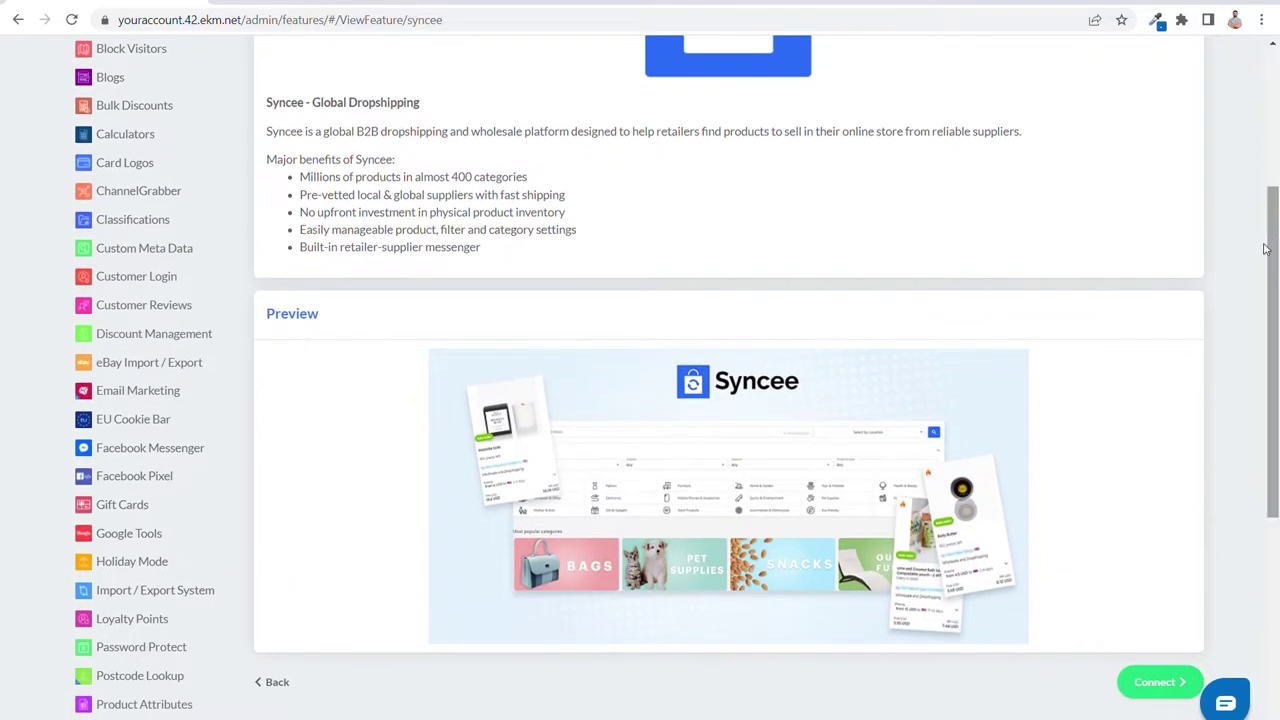
click(1176, 694)
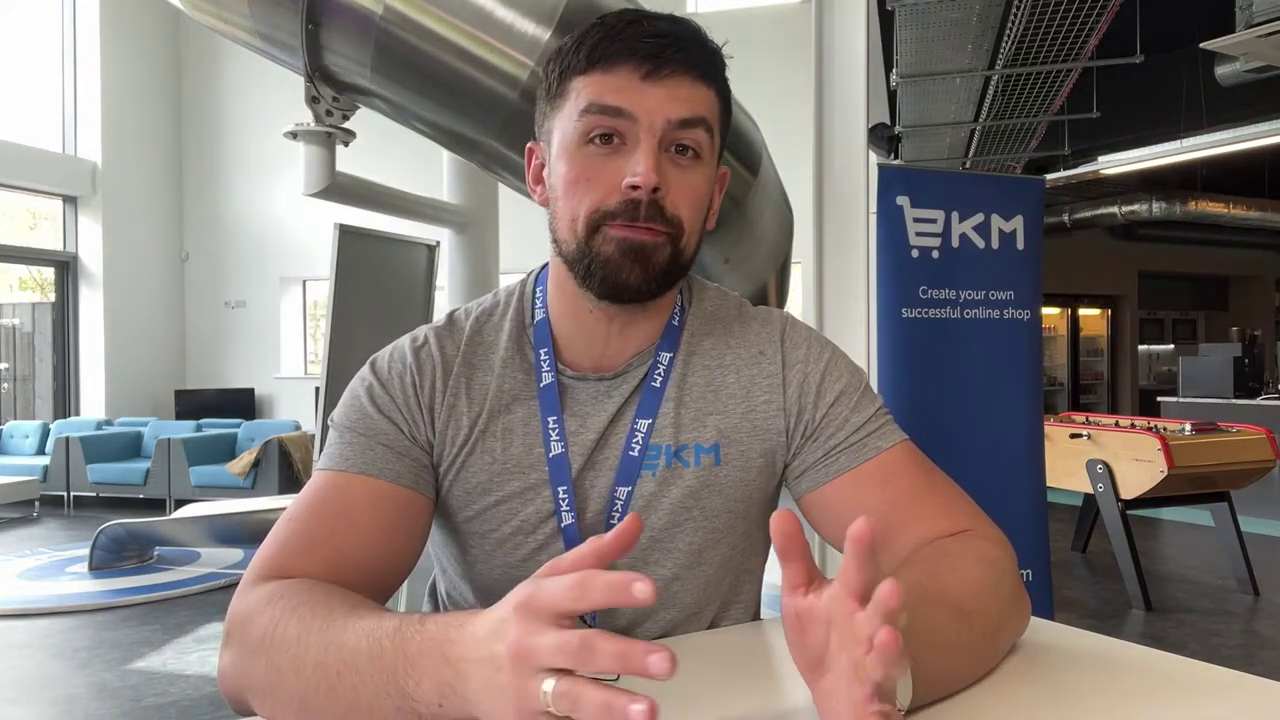
Scroll through the EPOS Now feature page and start its £14.99+VAT monthly purchase
scroll(1197, 419, down, 2)
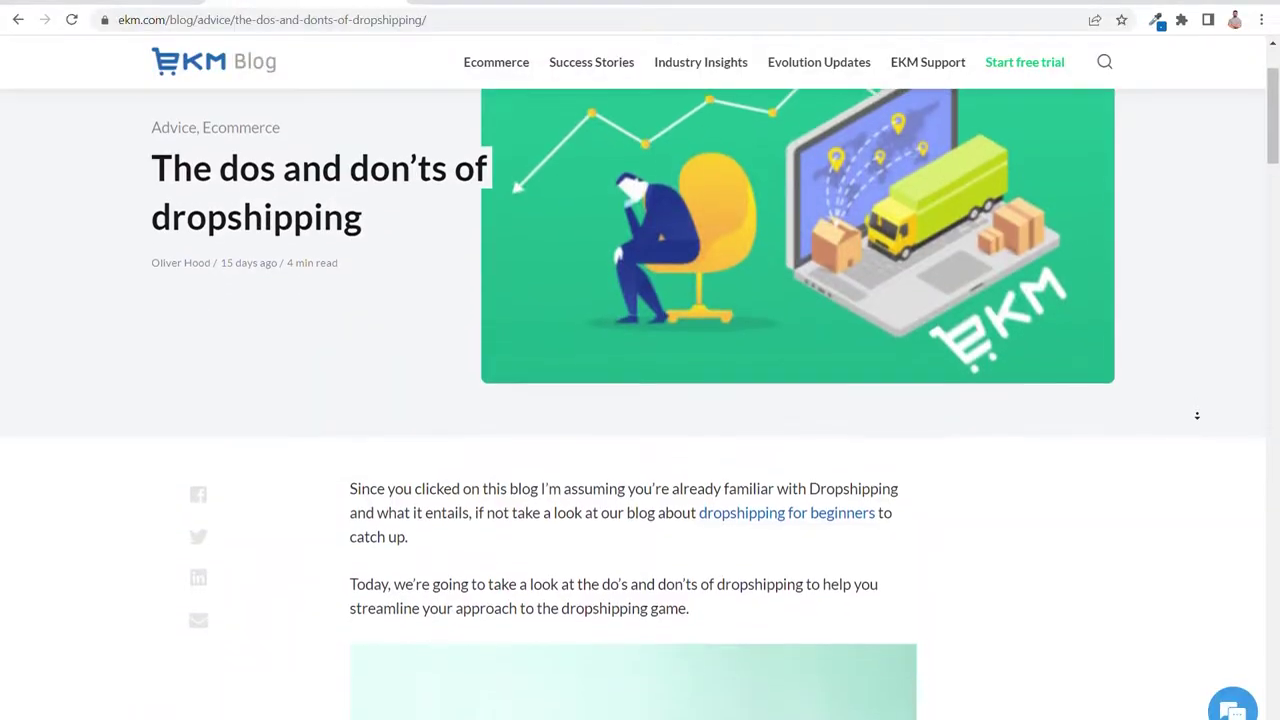
scroll(1197, 419, down, 4)
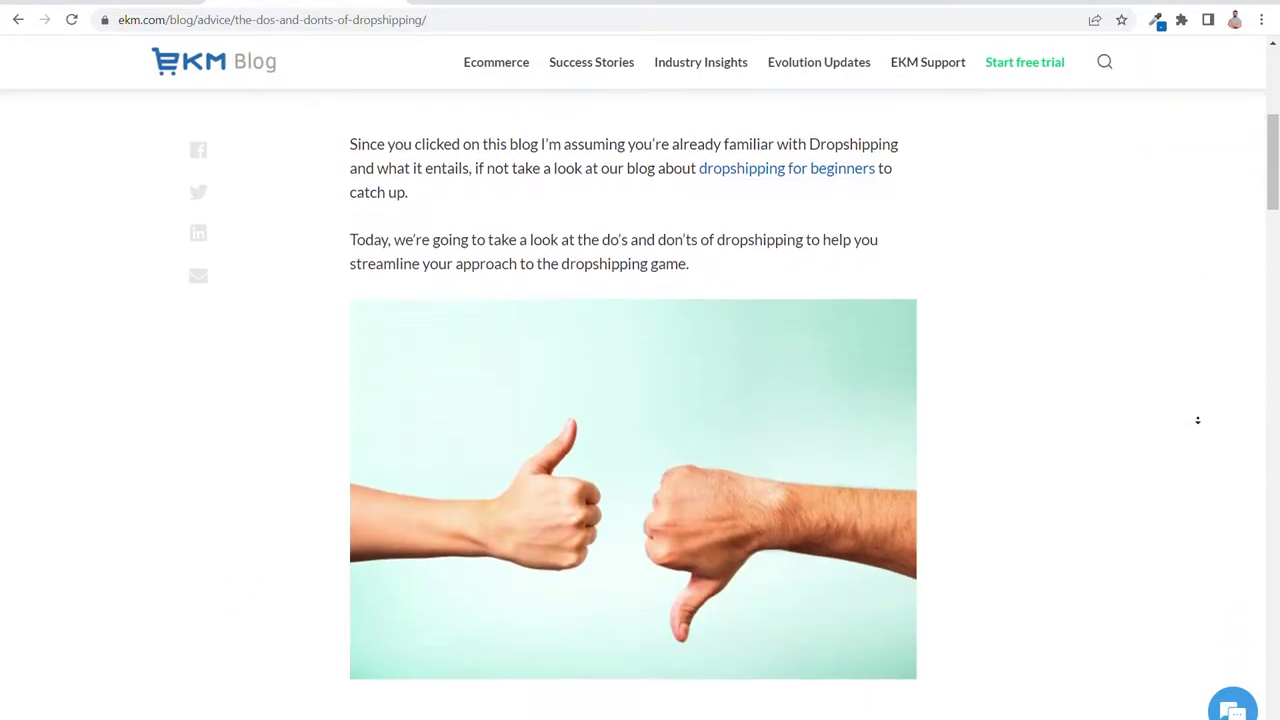
scroll(1197, 419, down, 4)
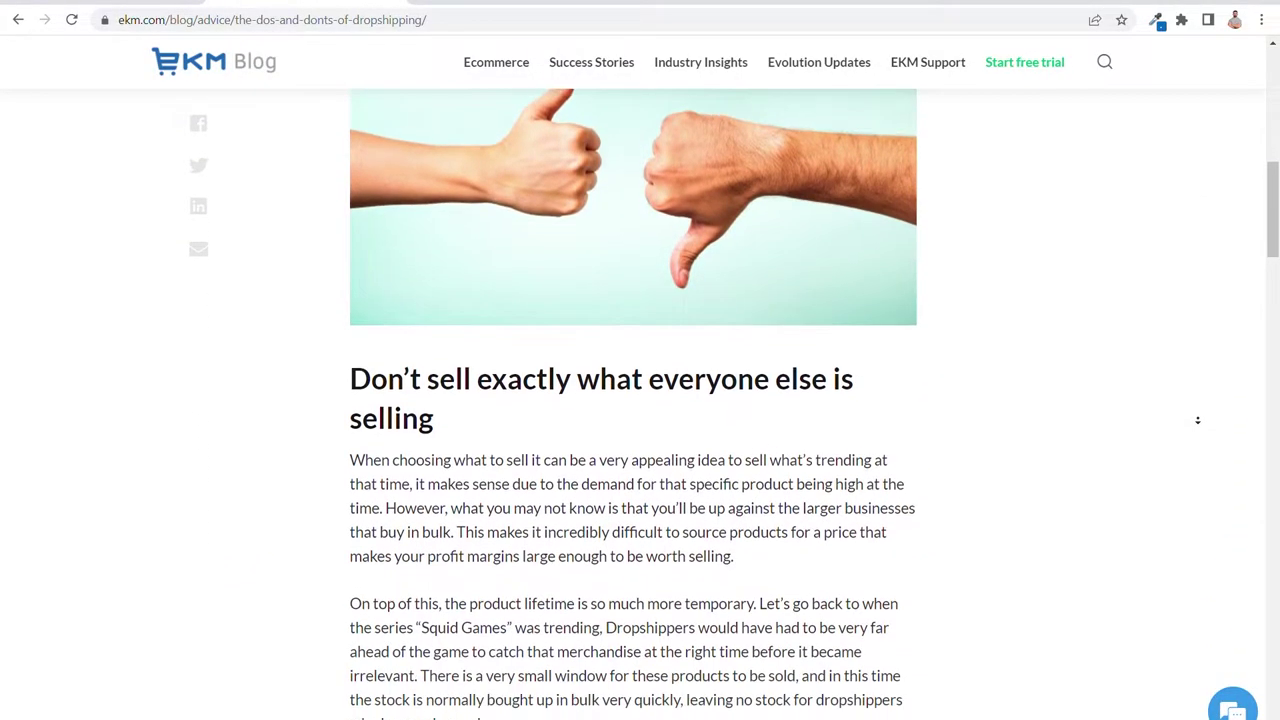
scroll(1197, 420, down, 4)
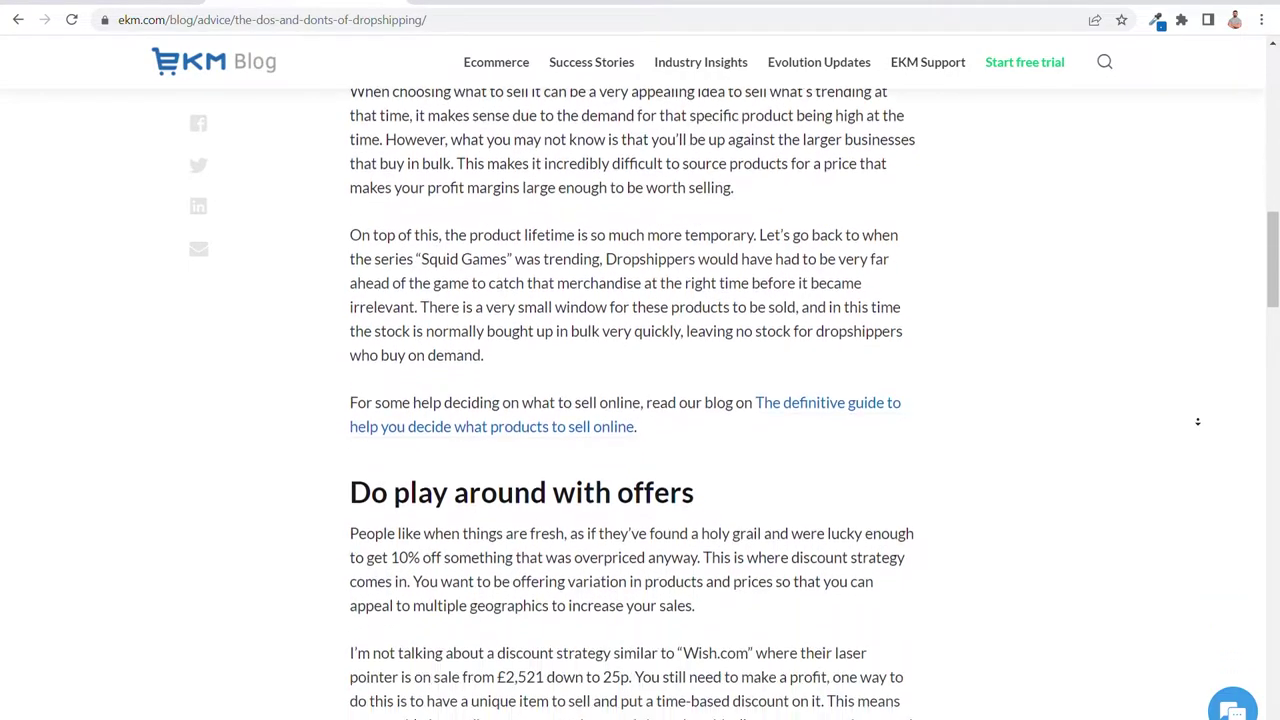
scroll(1197, 421, down, 4)
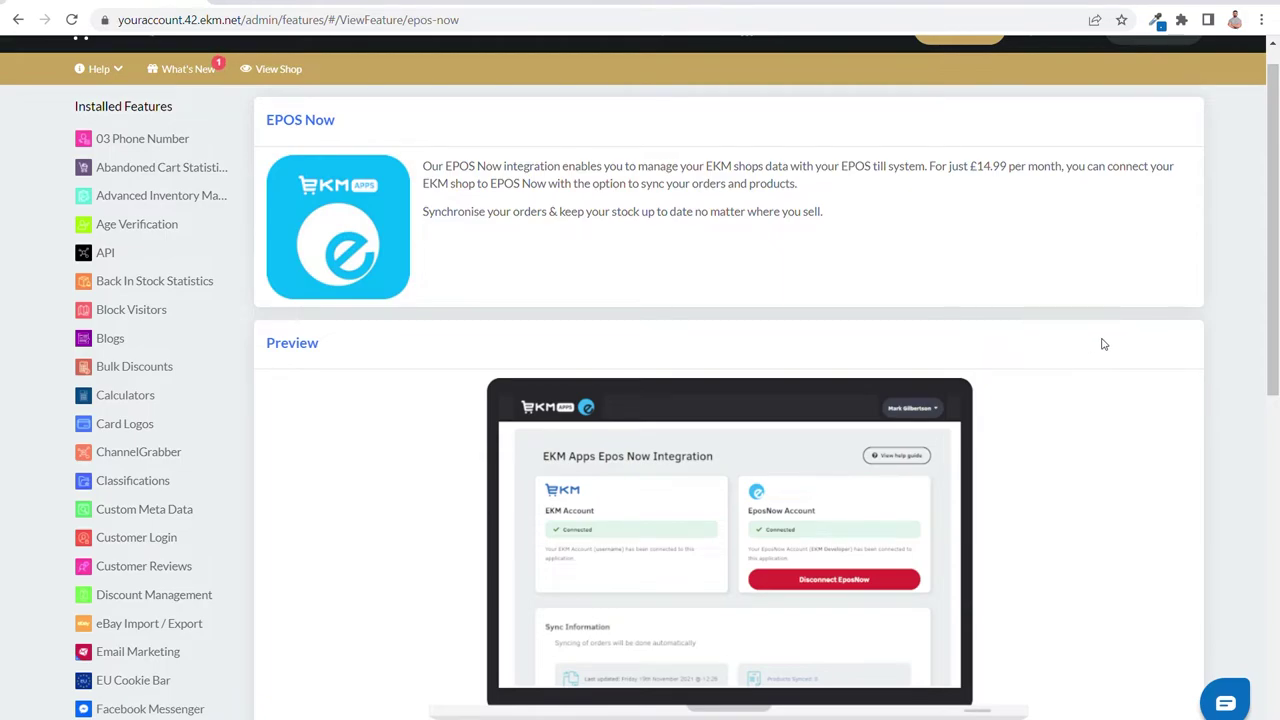
scroll(1259, 267, down, 1)
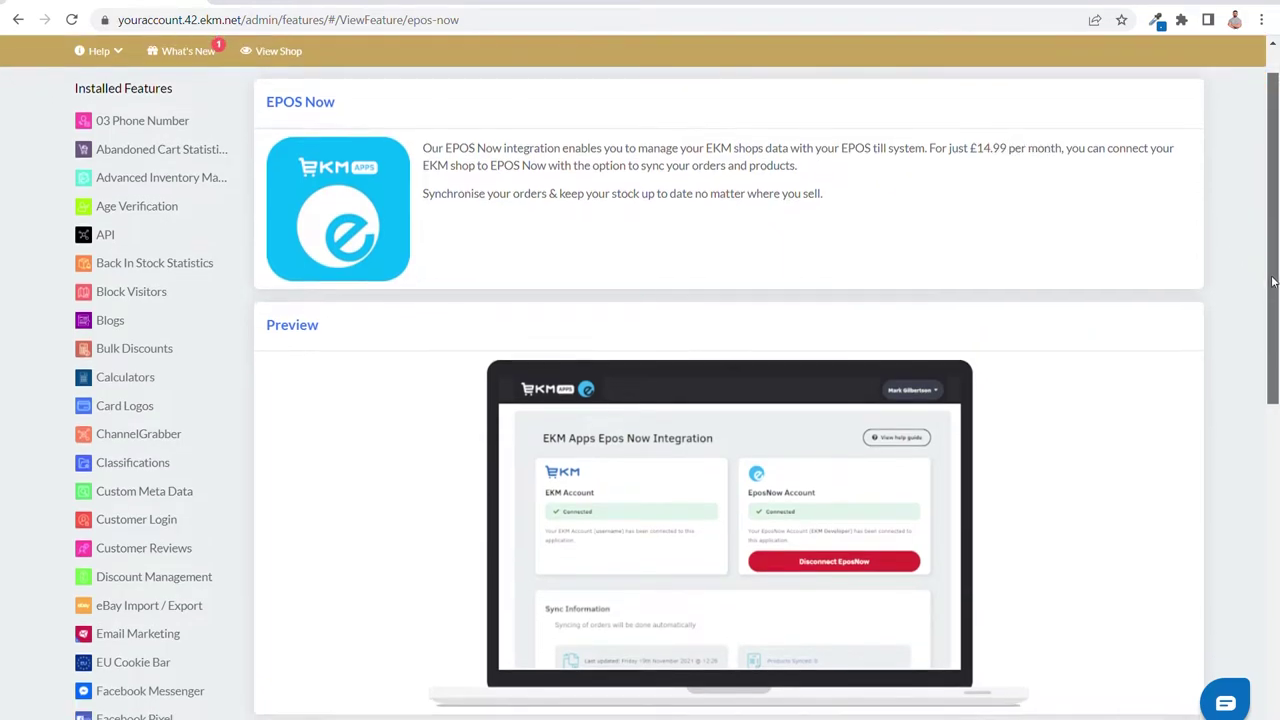
click(1137, 712)
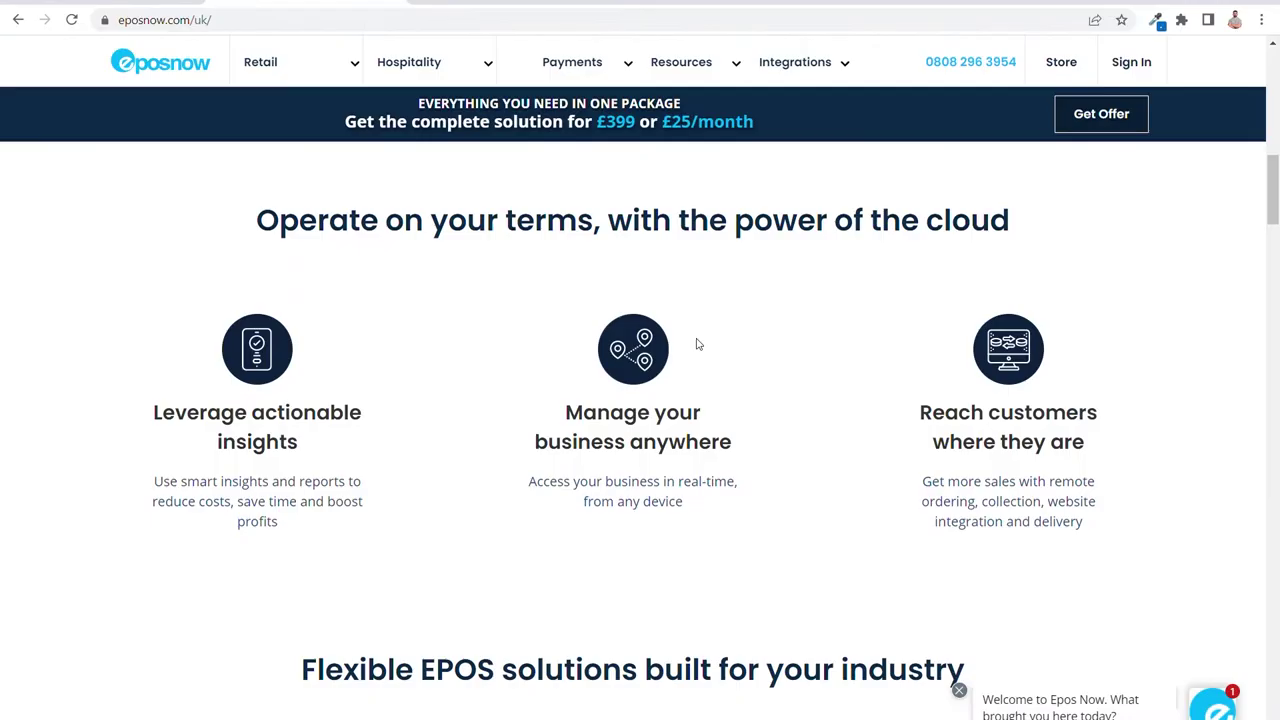
scroll(700, 345, down, 4)
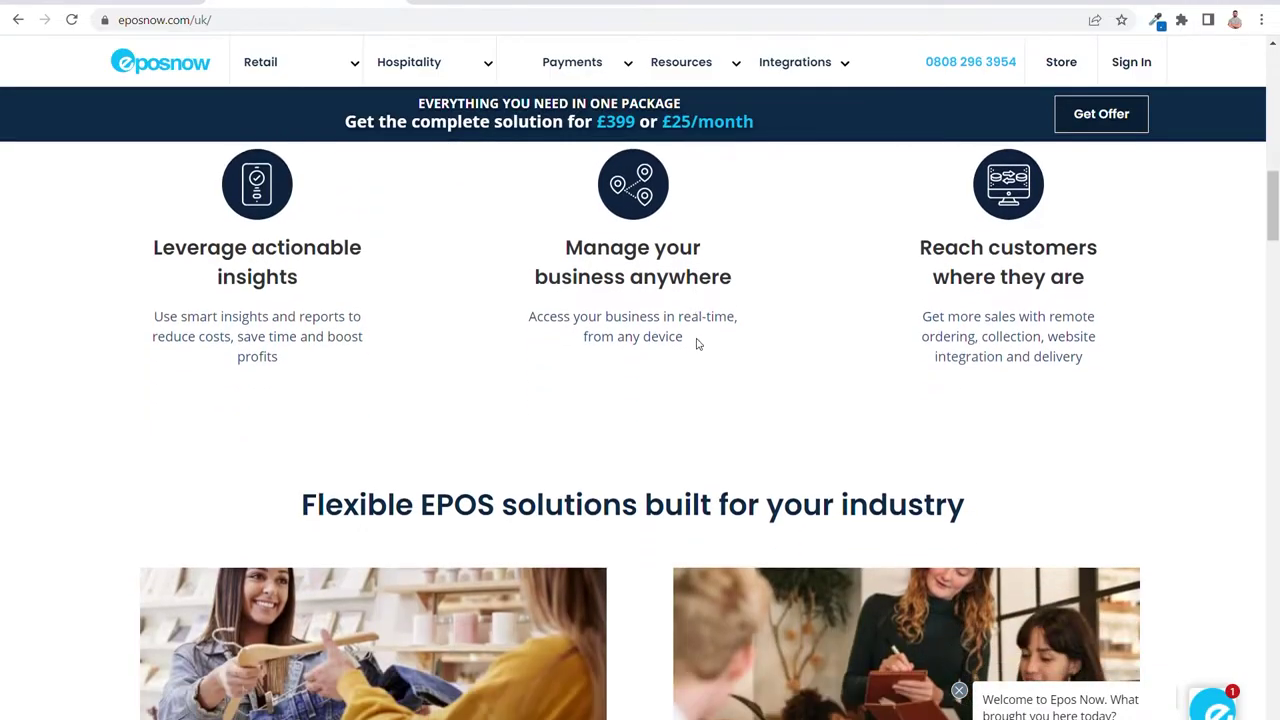
scroll(702, 344, down, 1)
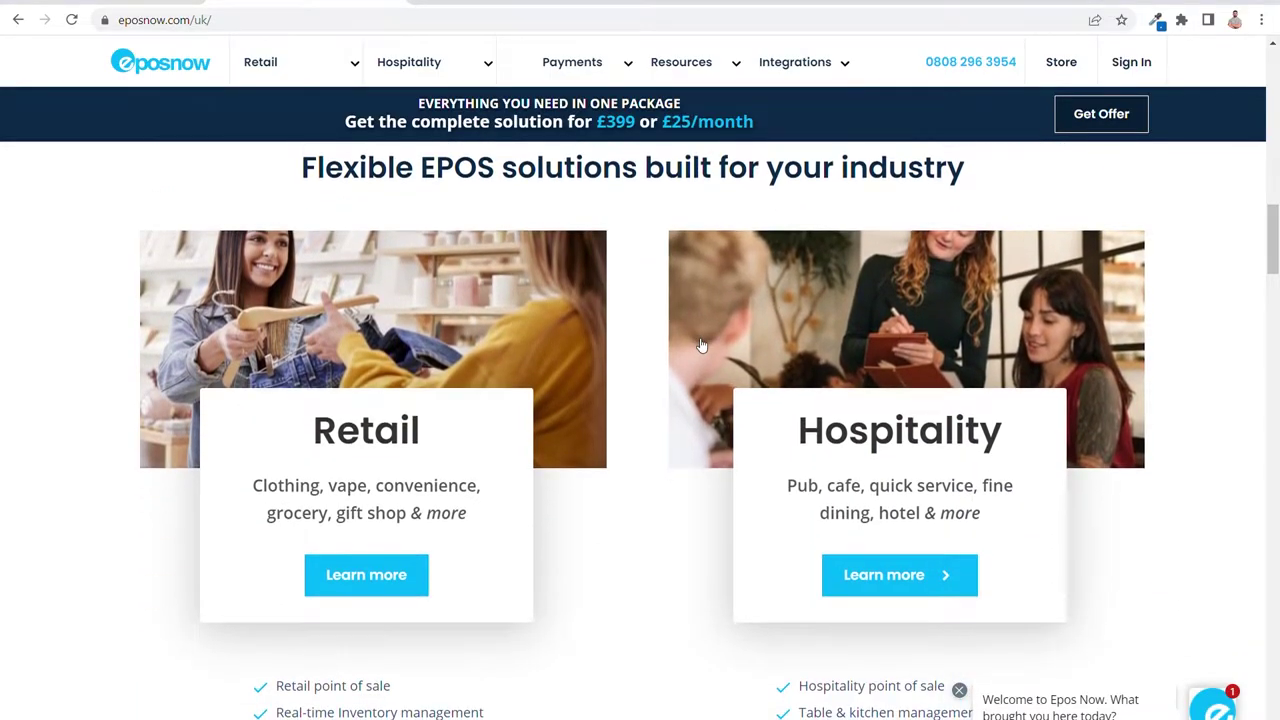
scroll(491, 429, down, 1)
scroll(846, 457, down, 5)
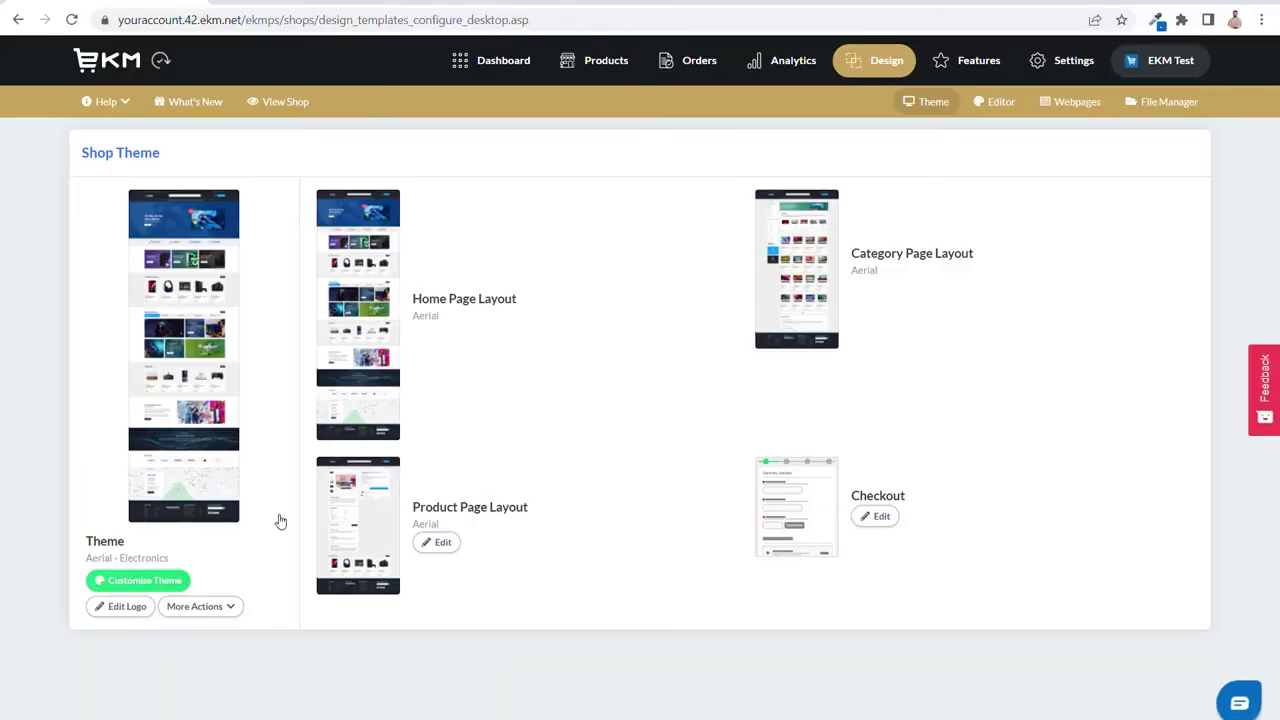
Choose Change Theme from More Actions and browse the Animals and Pets themes
click(230, 606)
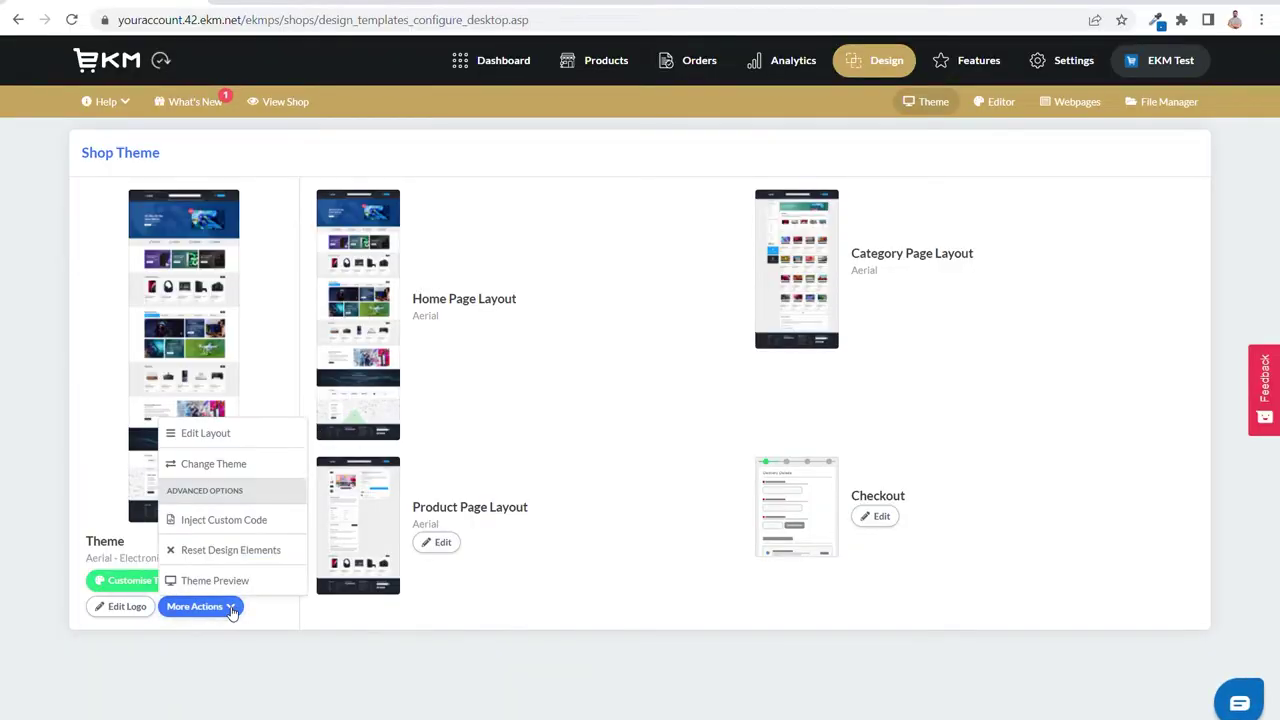
click(229, 470)
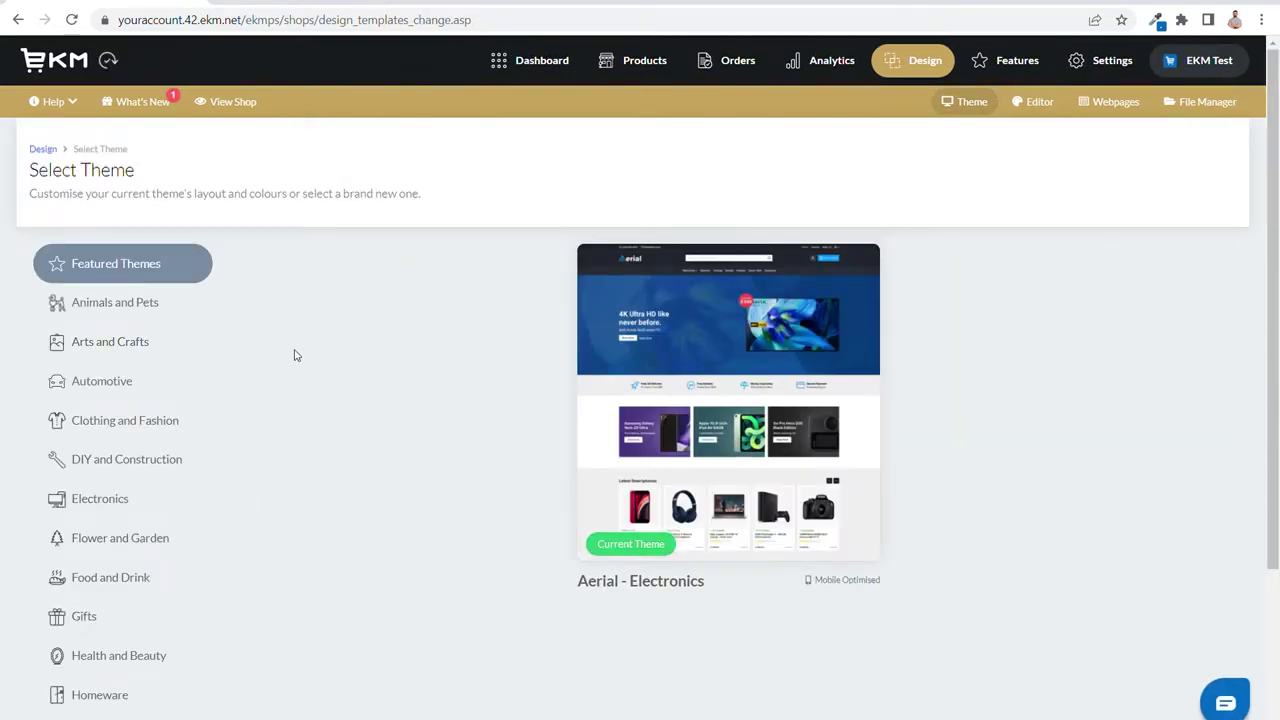
click(142, 312)
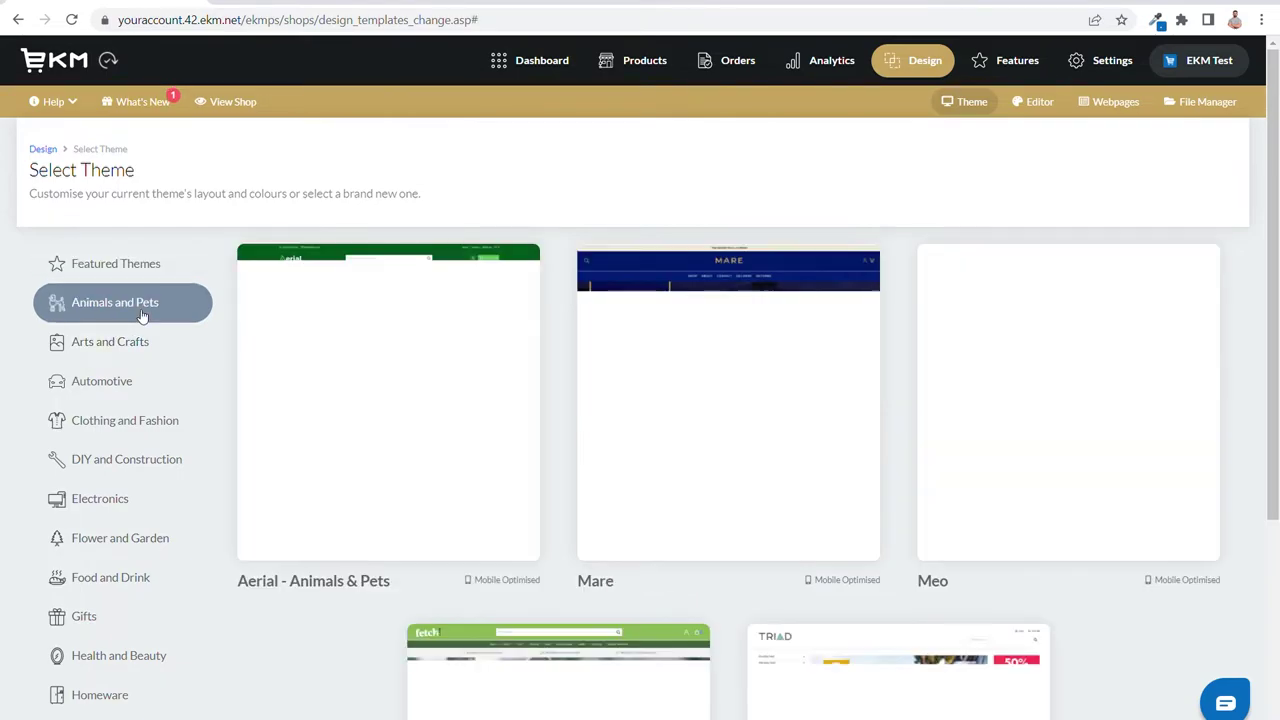
scroll(305, 428, down, 1)
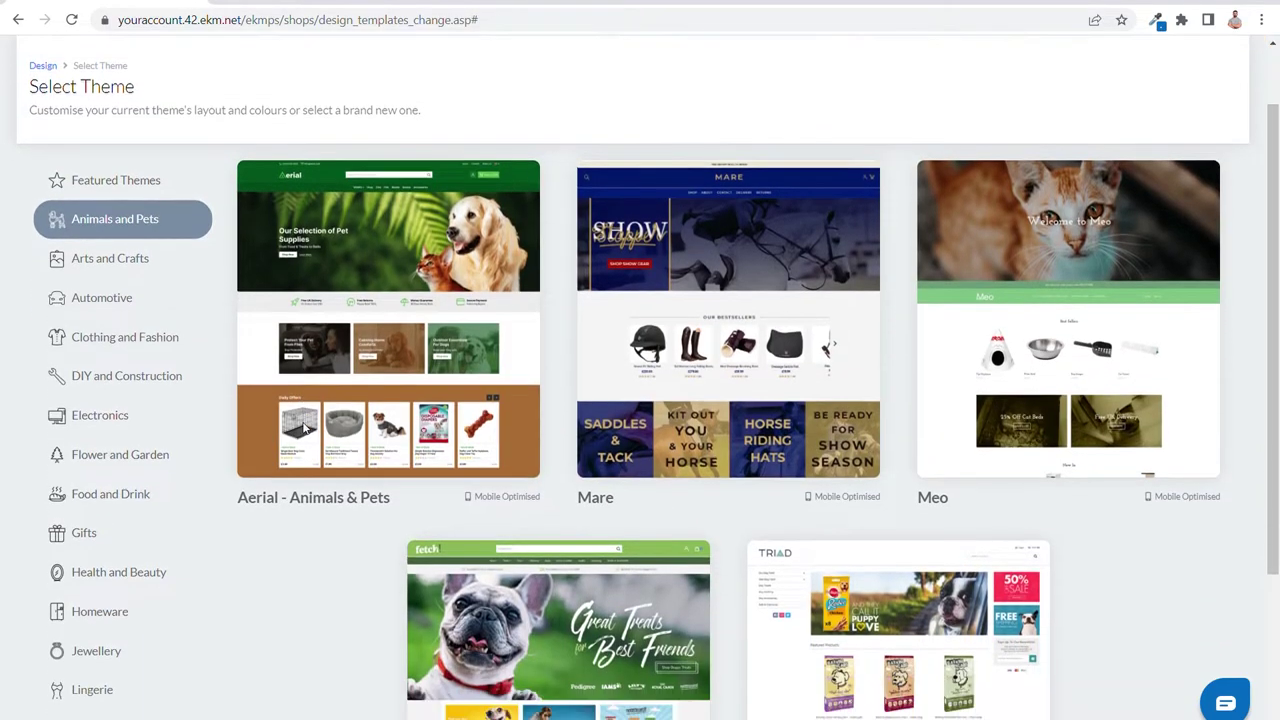
Browse the Arts and Crafts, Clothing and Fashion, and Food and Drink theme categories
click(126, 258)
scroll(177, 303, down, 1)
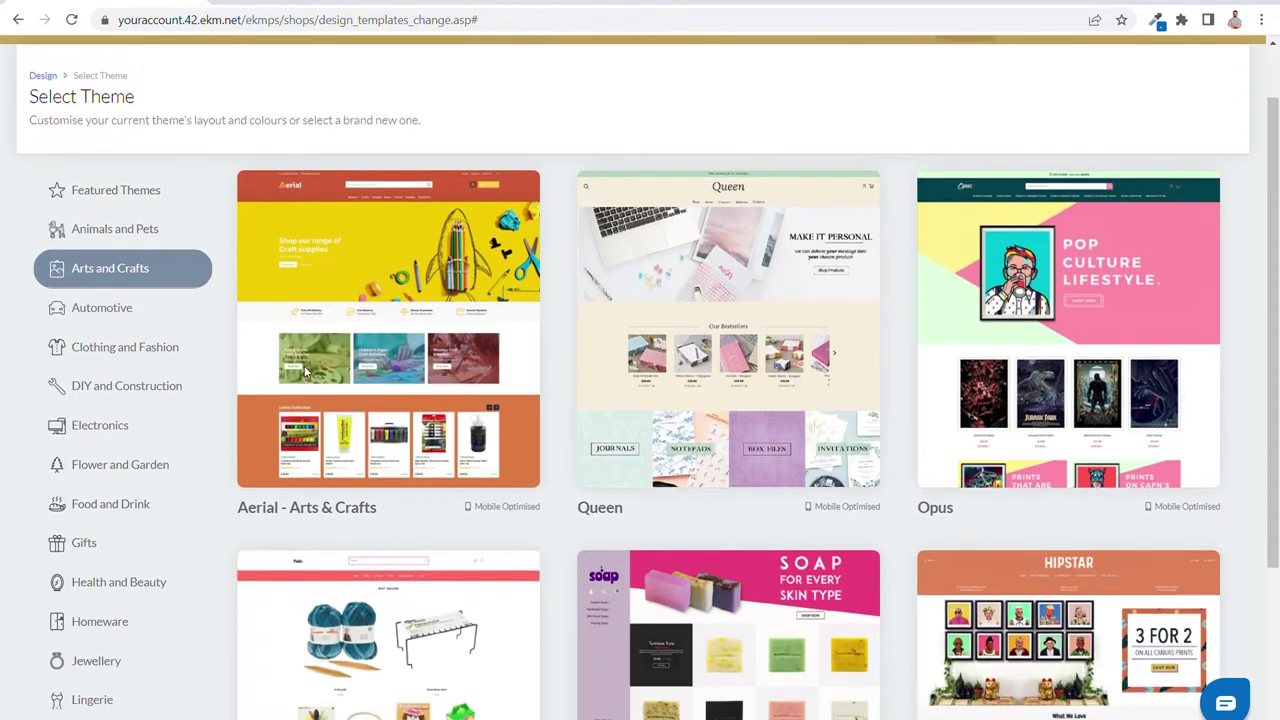
click(133, 340)
scroll(316, 405, down, 2)
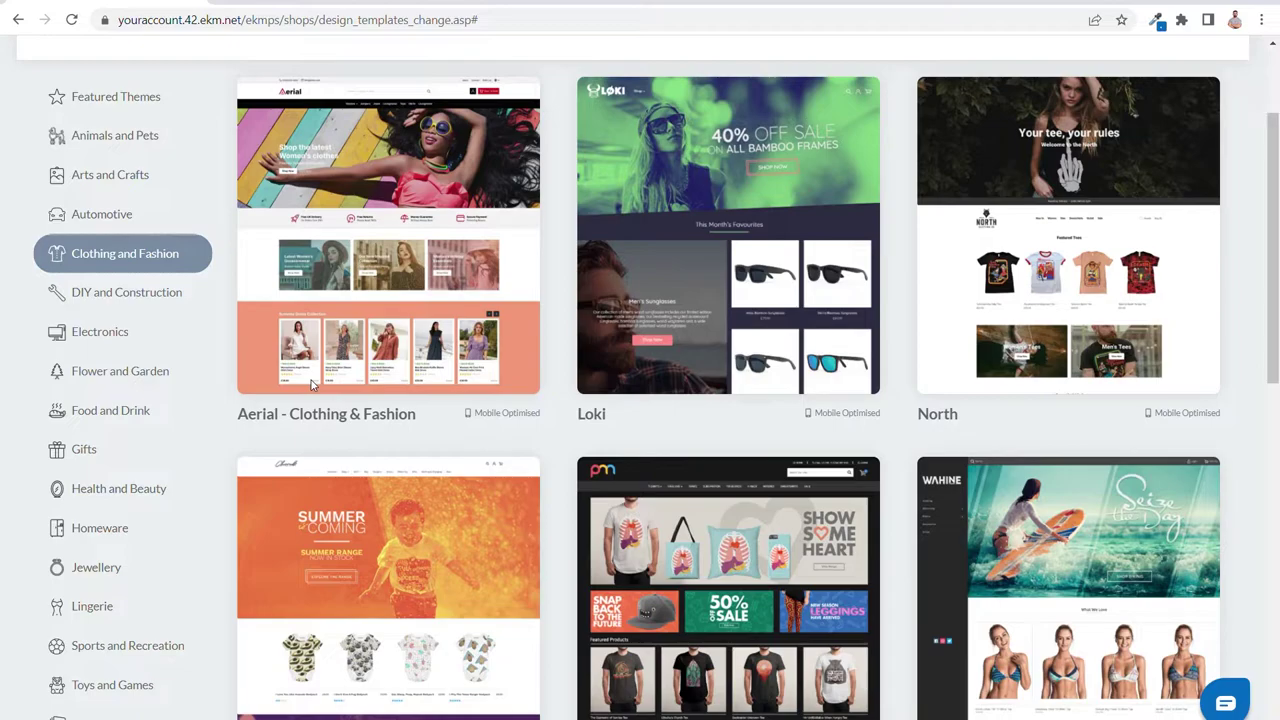
click(147, 426)
scroll(333, 384, down, 2)
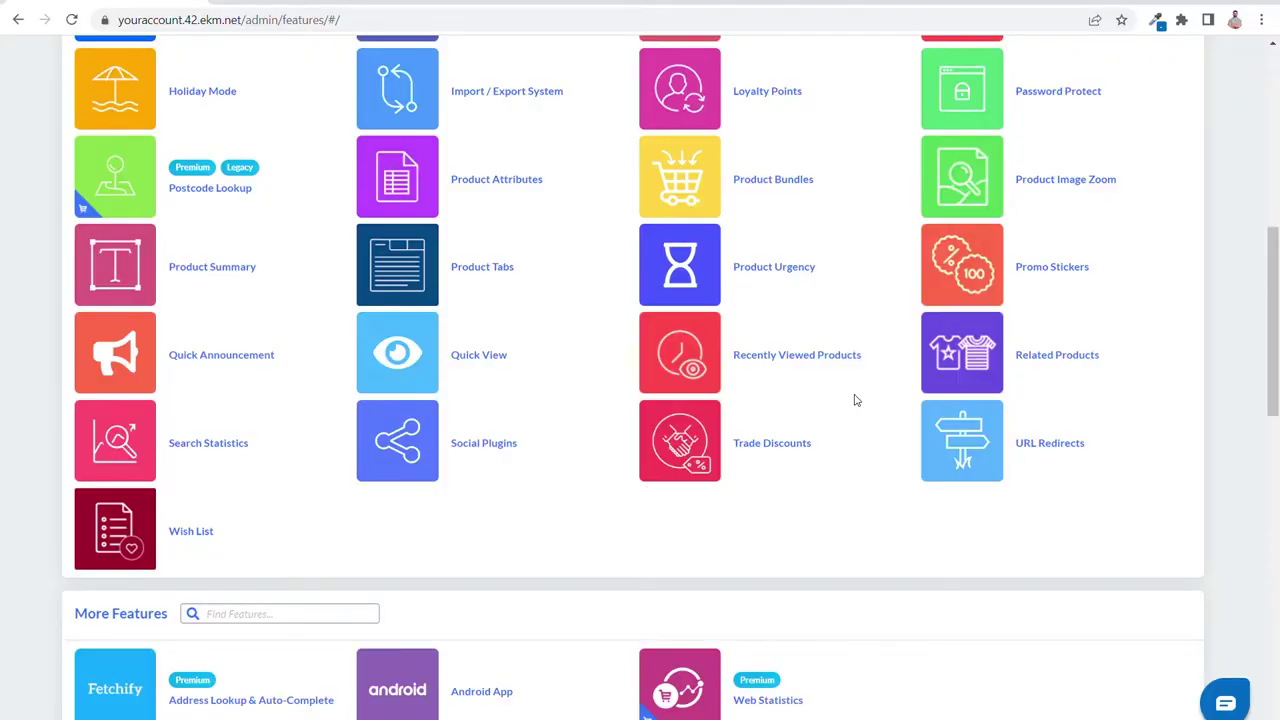
Open Trade Discounts and name a new price list 'Important Customer'
click(776, 448)
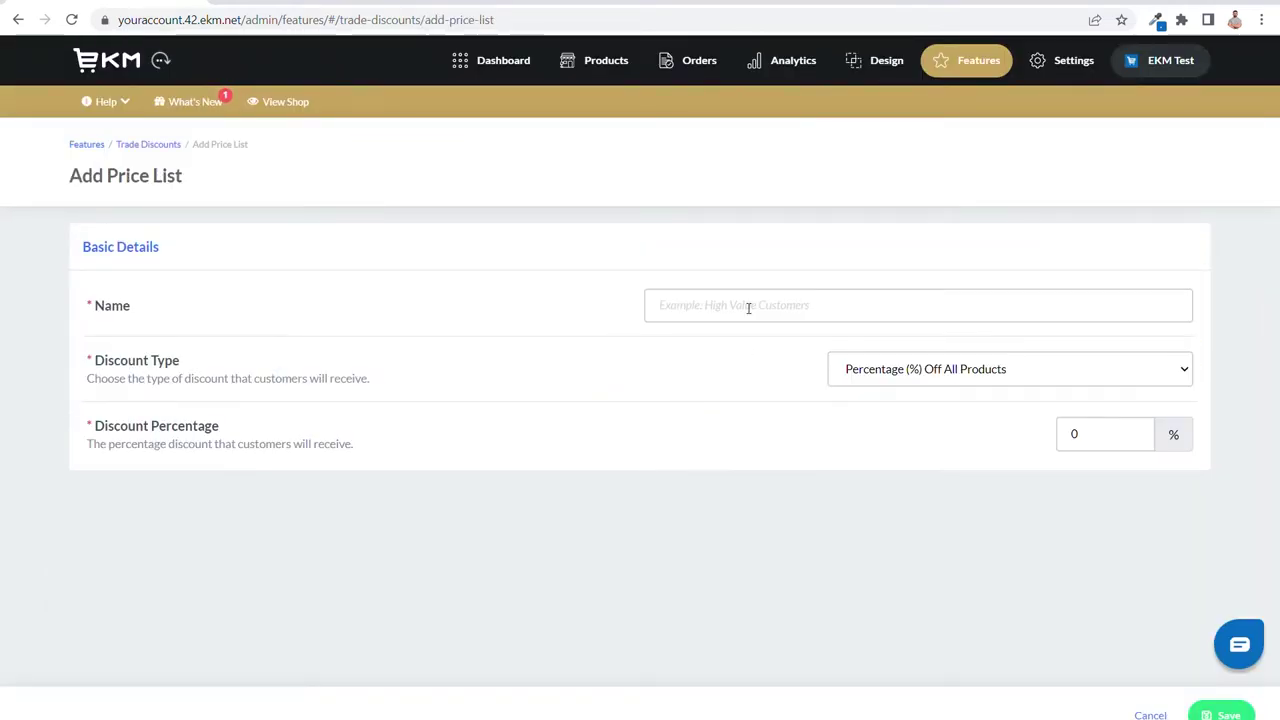
click(748, 306)
text(Important Customers)
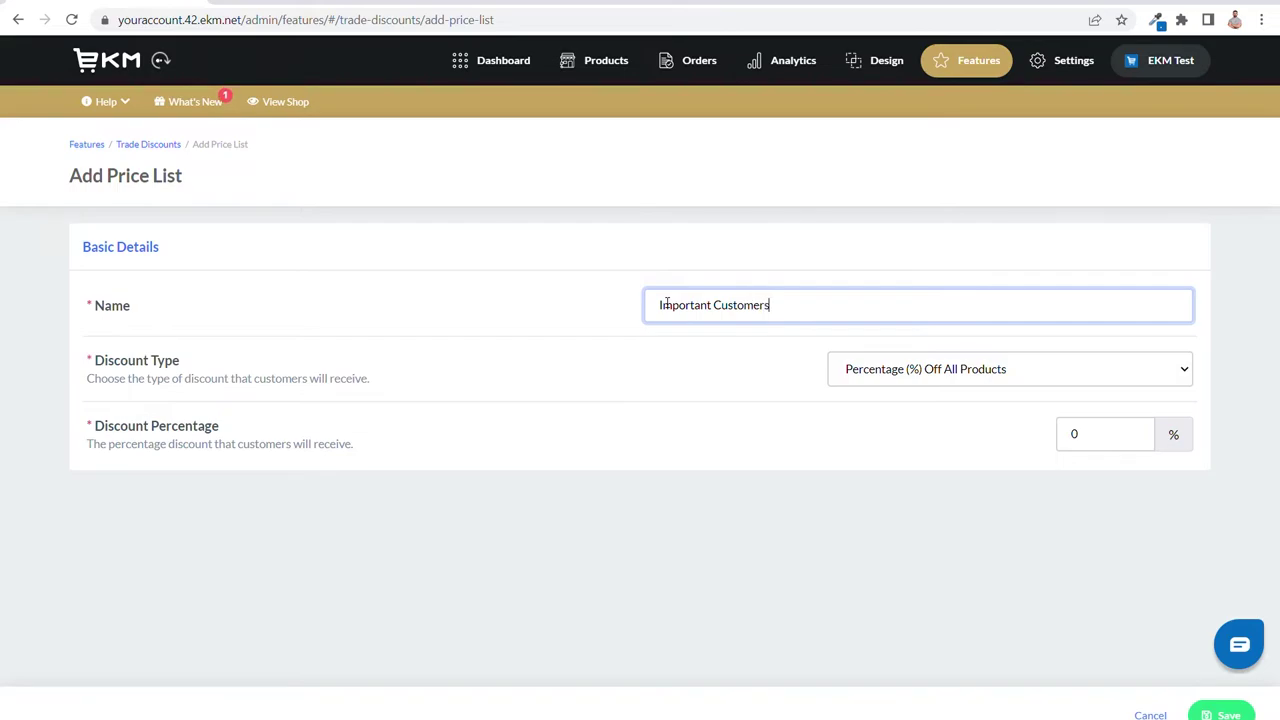
click(703, 370)
Choose the price list's discount type and add Test Products to its discounted categories
click(1185, 371)
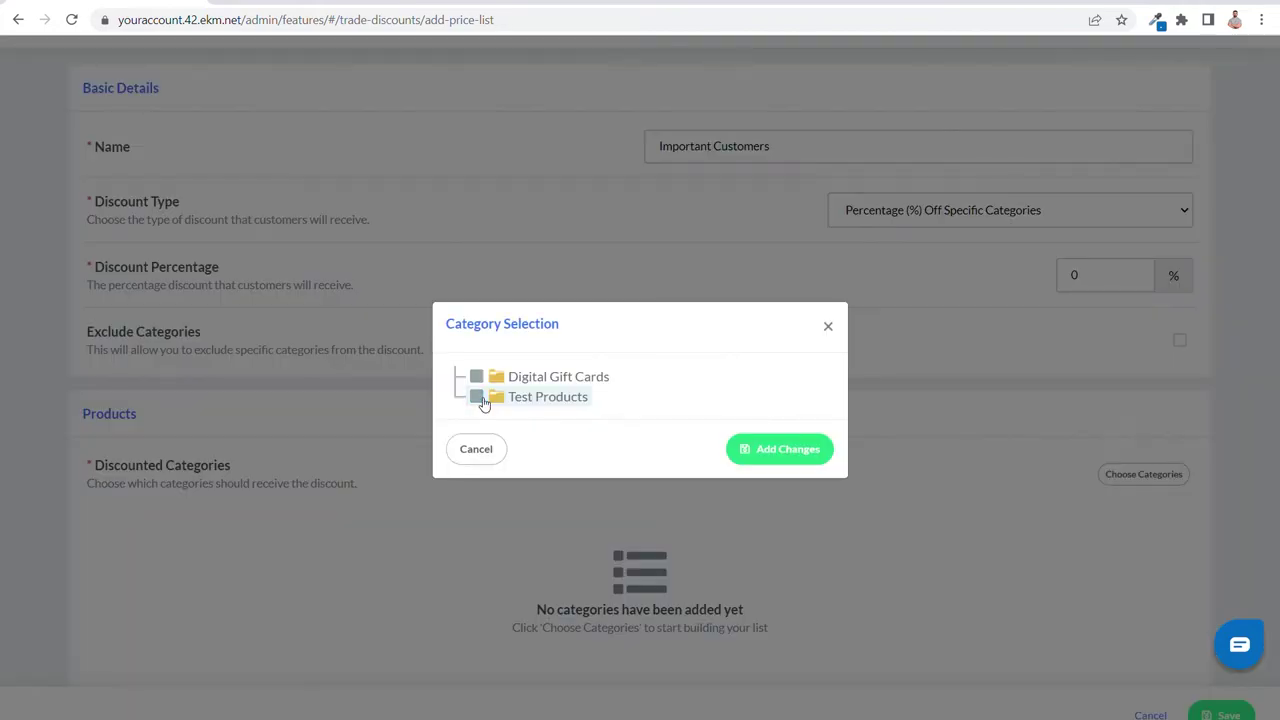
click(479, 398)
click(769, 461)
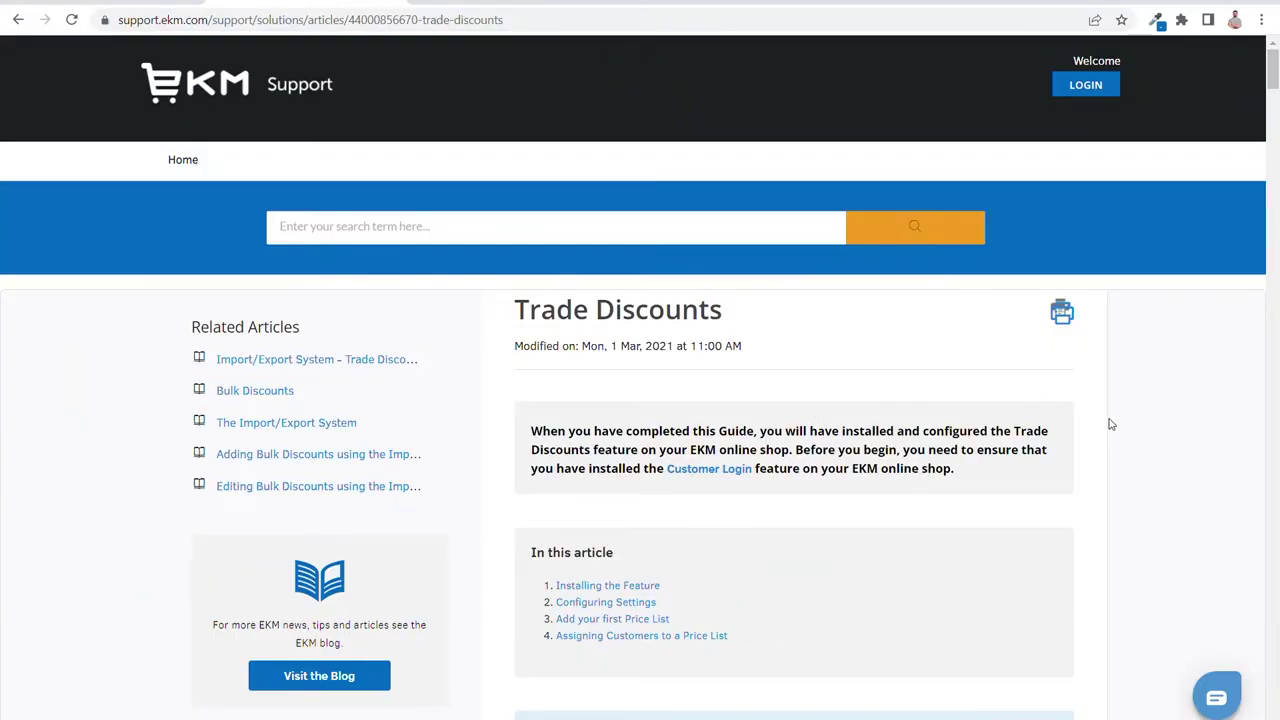
Scroll the Trade Discounts article down to the Advanced and Pro tiers note
scroll(1119, 428, down, 2)
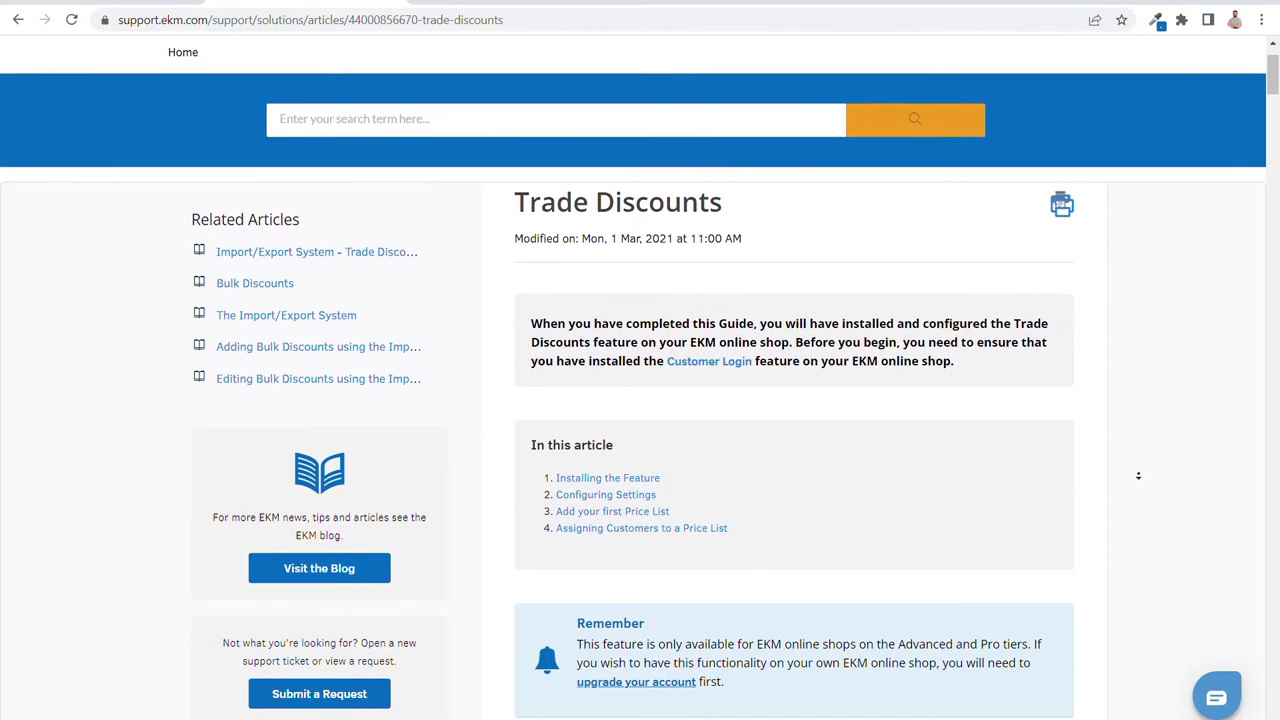